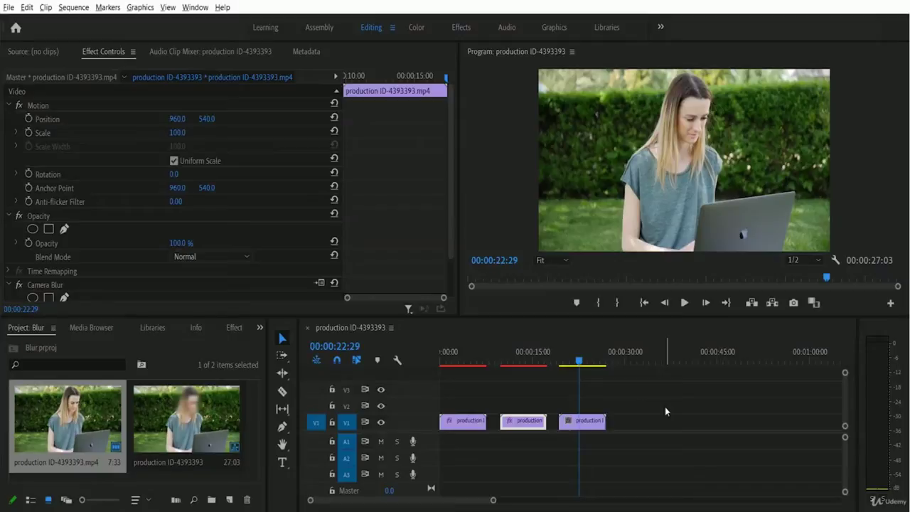
# Step: Preview the already blurred second and first clips in the timeline
pyautogui.click(522, 360)
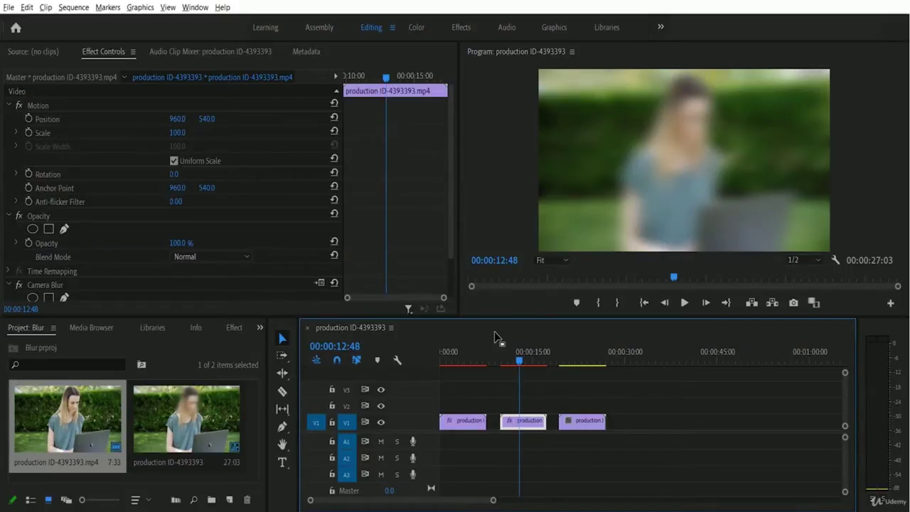
pyautogui.click(455, 354)
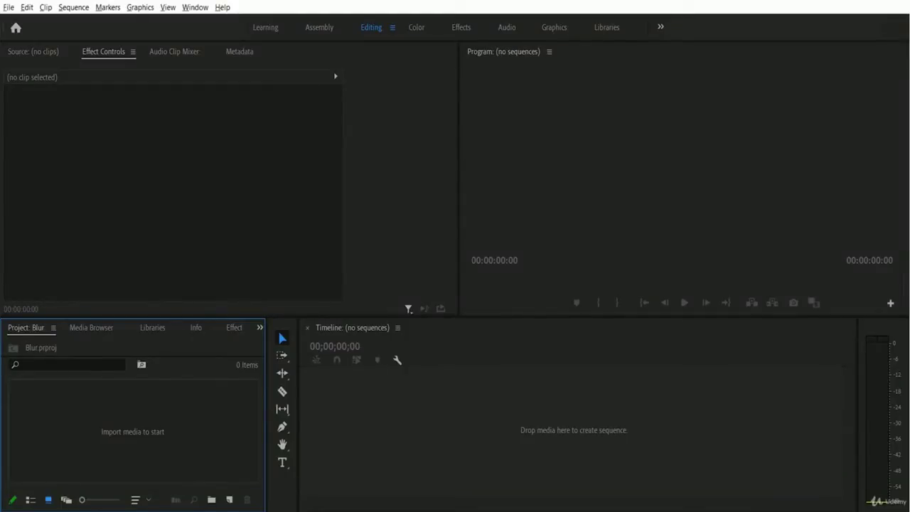
# Step: Import the video production ID-4393393 from the 01 Editing folder and create a new sequence from it
pyautogui.click(8, 7)
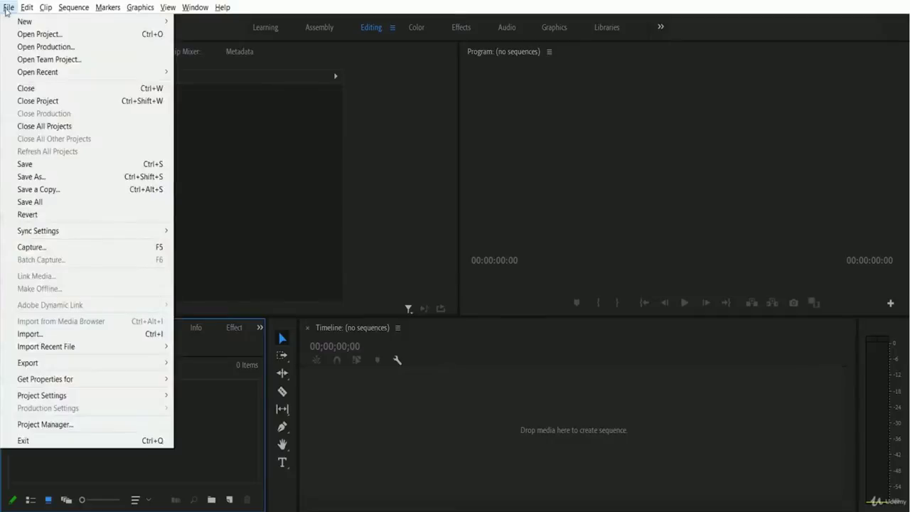
pyautogui.click(84, 337)
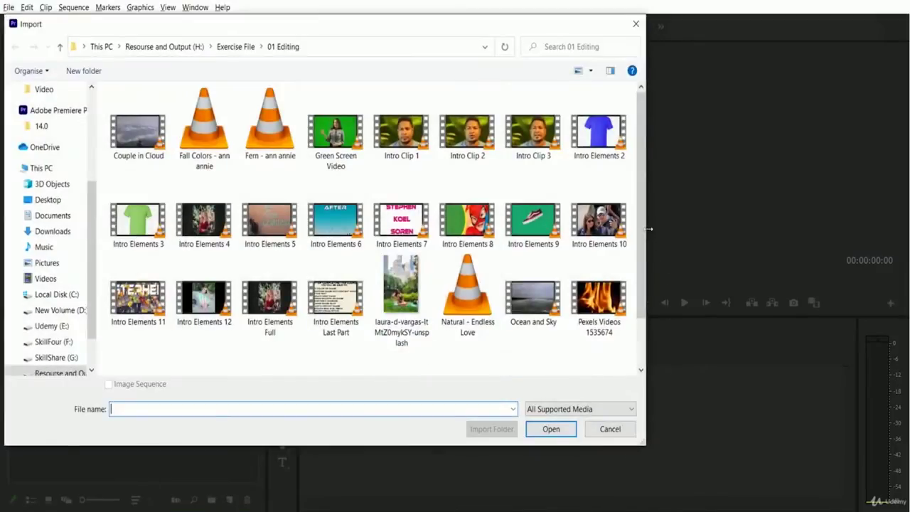
pyautogui.moveTo(644, 227); pyautogui.dragTo(647, 303)
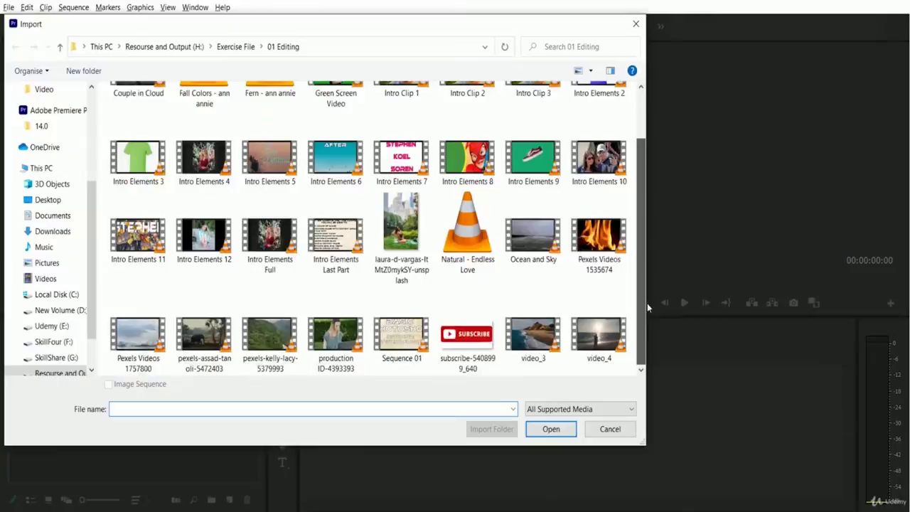
pyautogui.click(324, 364)
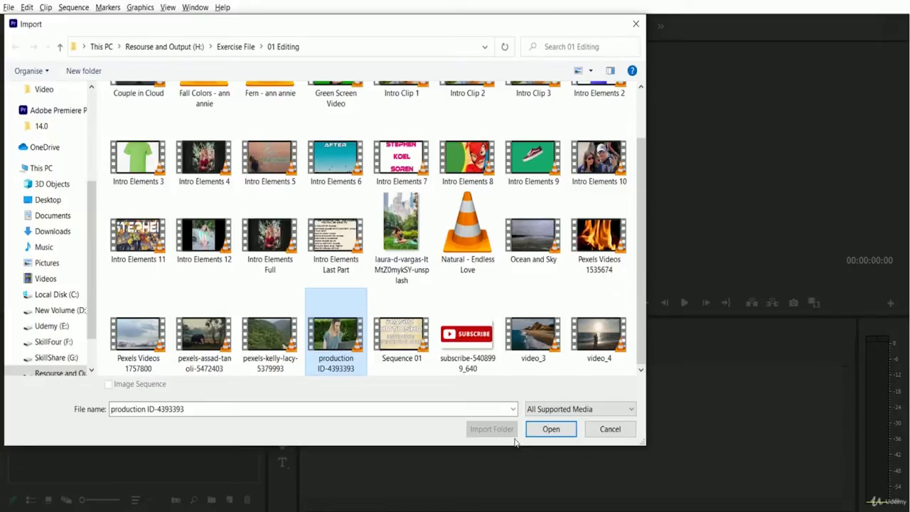
pyautogui.click(559, 433)
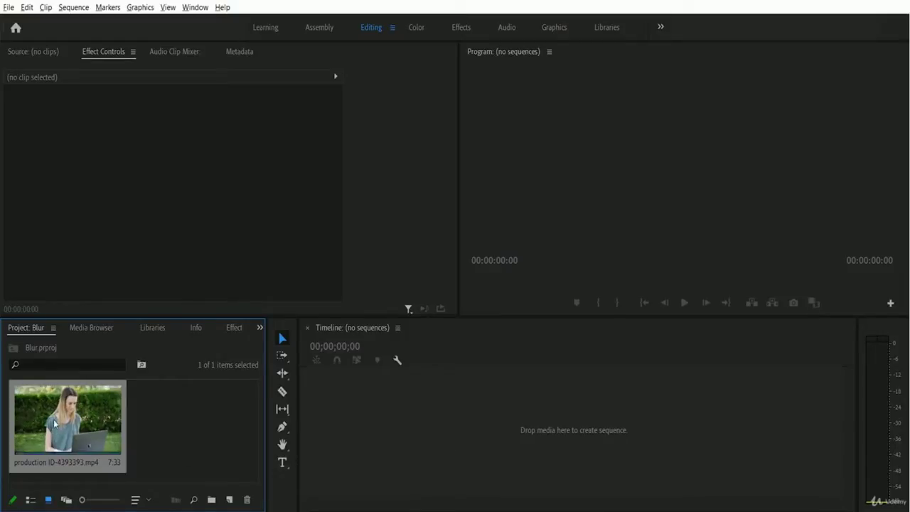
pyautogui.moveTo(100, 441); pyautogui.dragTo(435, 432)
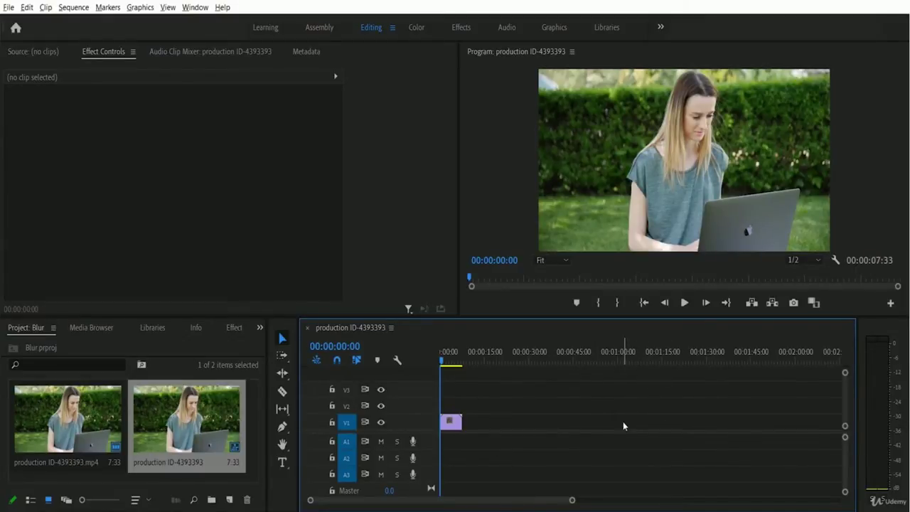
# Step: Play the unedited clip to review it, stop playback and return the playhead near the clip's beginning
pyautogui.click(685, 304)
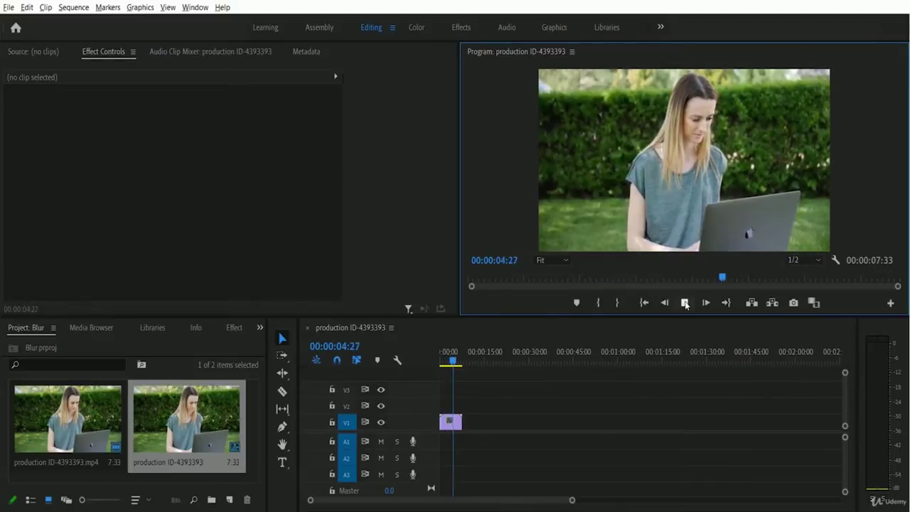
pyautogui.click(685, 305)
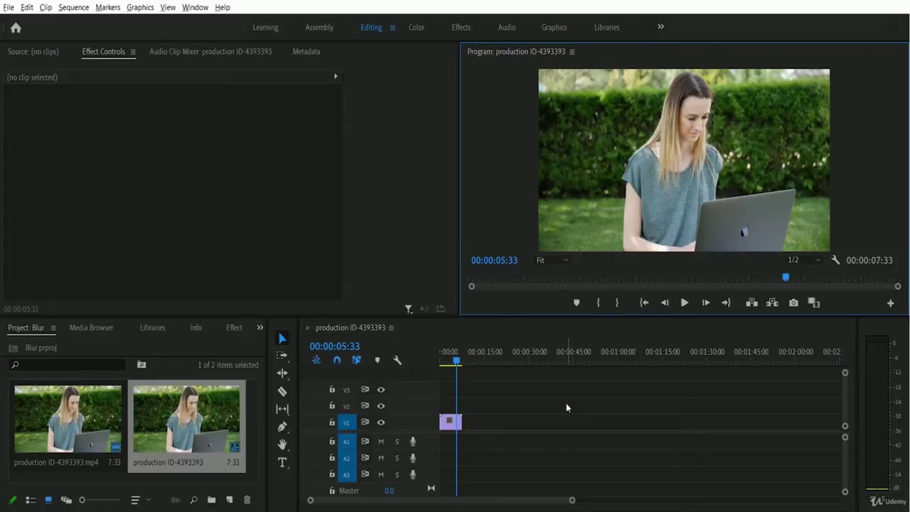
pyautogui.click(443, 361)
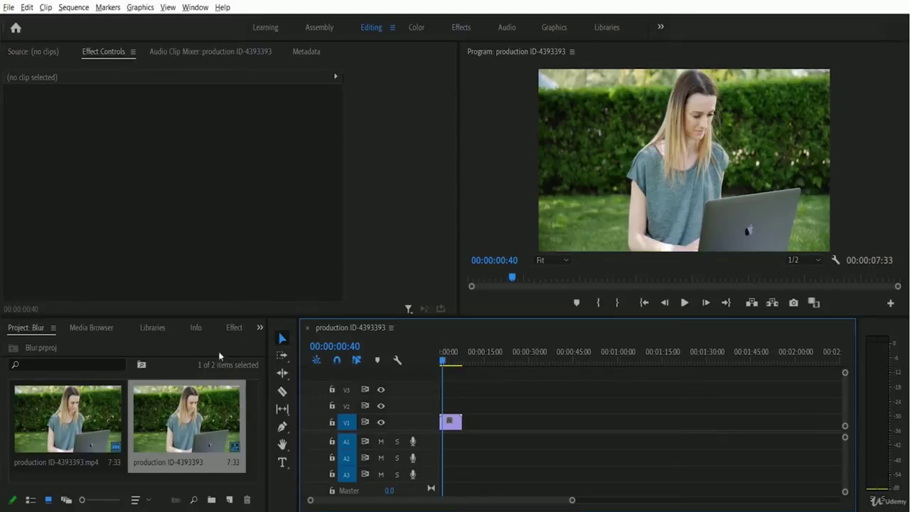
# Step: Search the effects for "camera blur" and apply the Camera Blur effect to the clip on V1
pyautogui.click(233, 328)
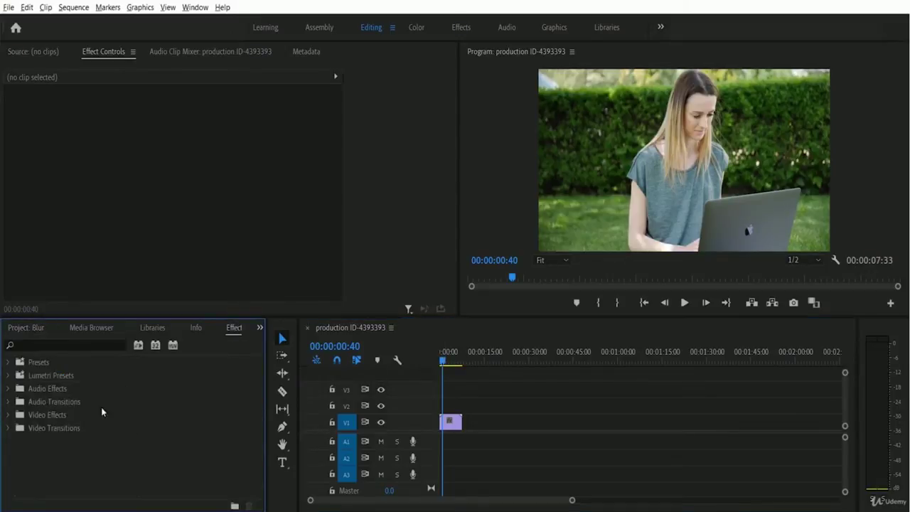
pyautogui.click(35, 345)
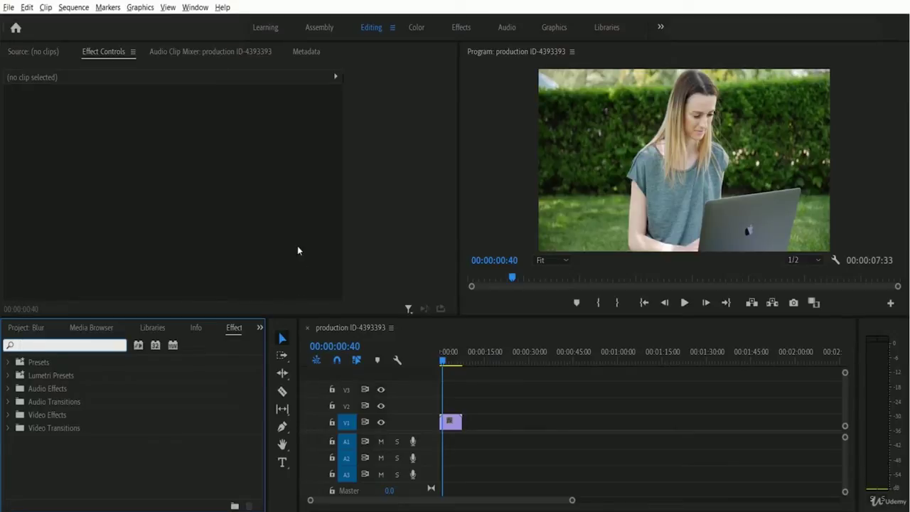
pyautogui.write('camera b')
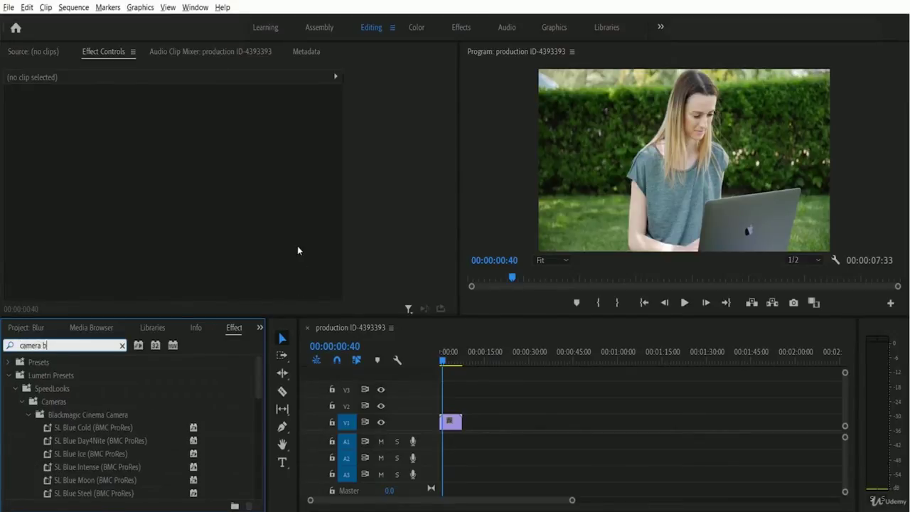
pyautogui.write('lur')
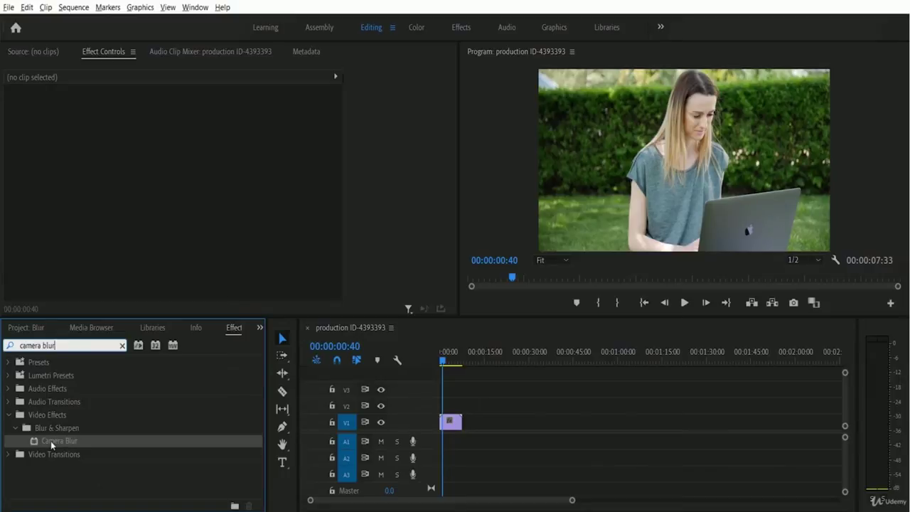
pyautogui.moveTo(50, 441); pyautogui.dragTo(452, 422)
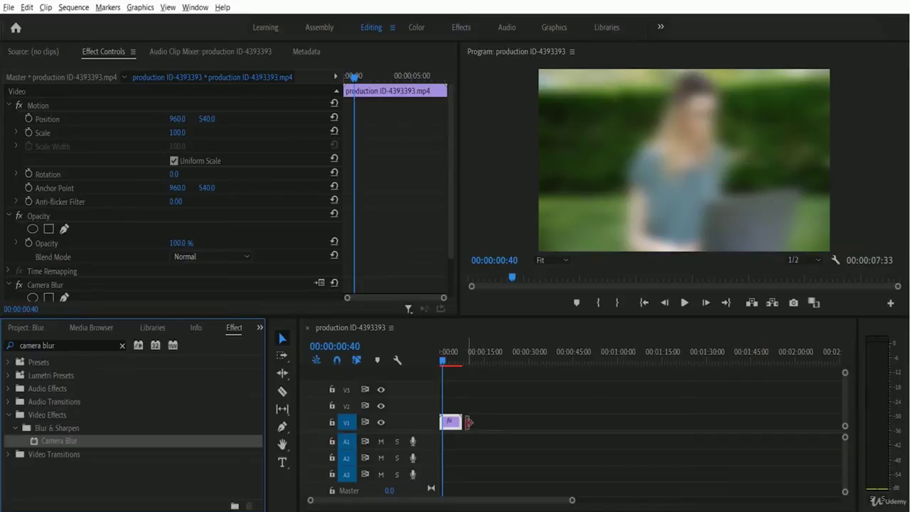
# Step: Try Camera Blur's Percent Blur at 50 and 10, and reduce it to 0
pyautogui.scroll(-1, 296, 243)
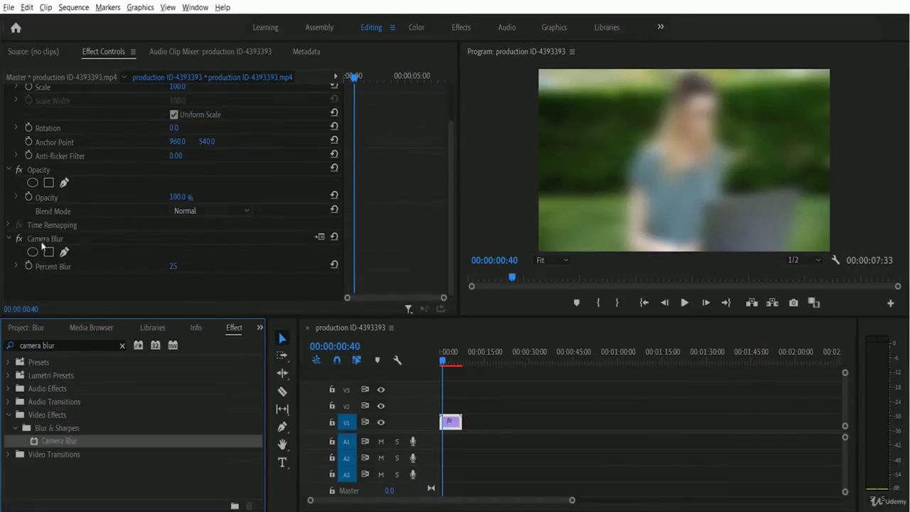
pyautogui.click(172, 267)
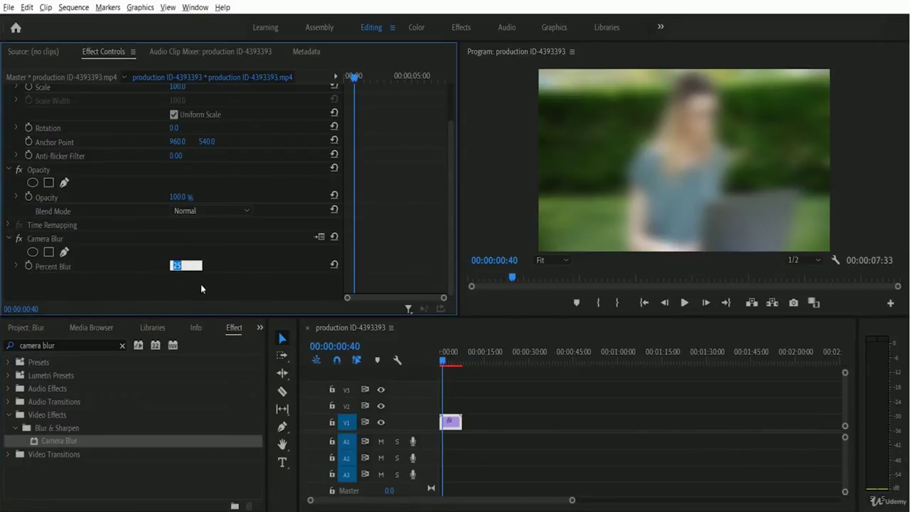
pyautogui.press('Return')
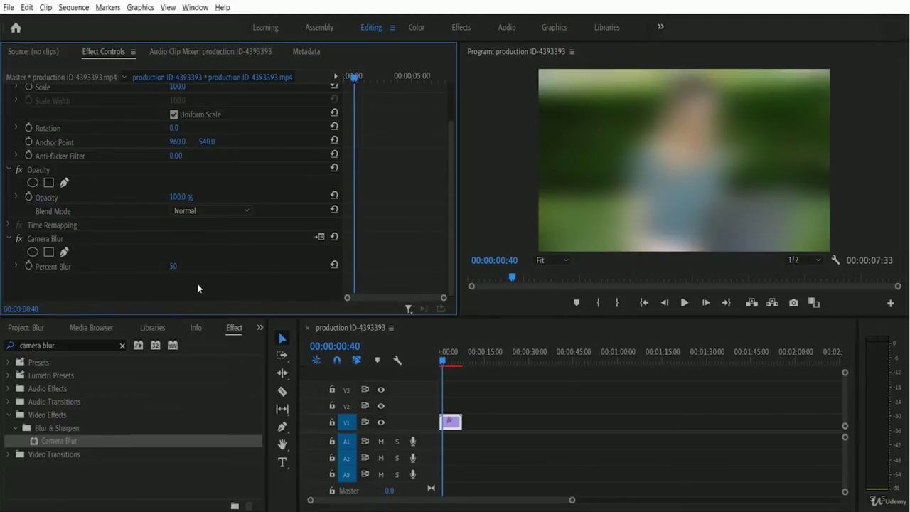
pyautogui.click(172, 266)
pyautogui.write('10')
pyautogui.press('Return')
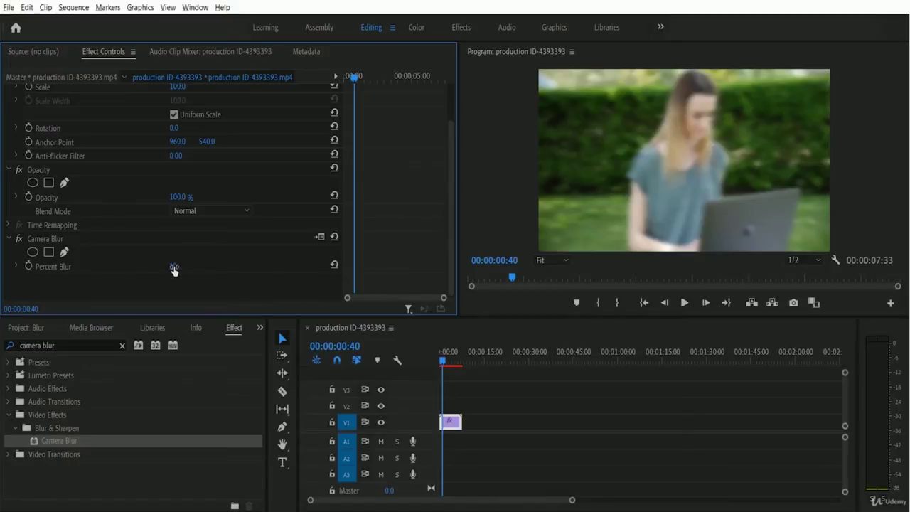
pyautogui.moveTo(174, 269); pyautogui.dragTo(151, 267)
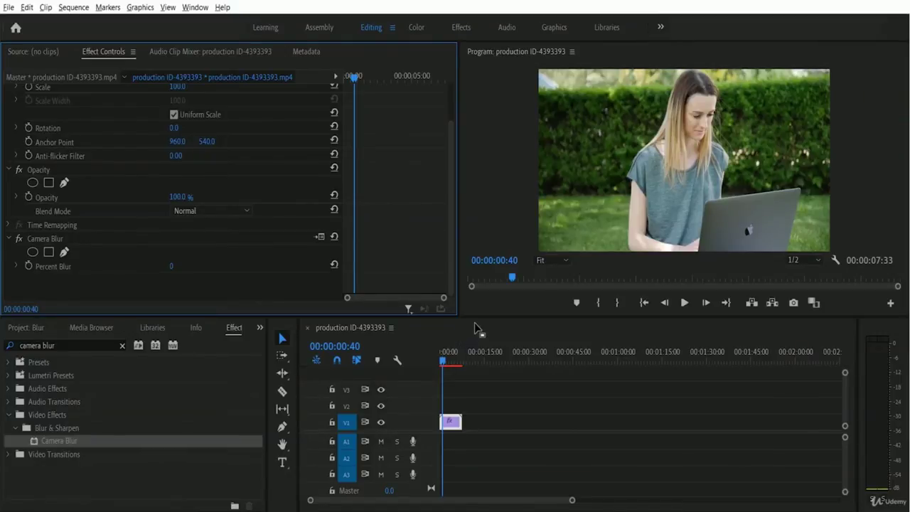
# Step: At the clip's first frame, draw a closed freeform Camera Blur mask around the woman's head
pyautogui.click(441, 363)
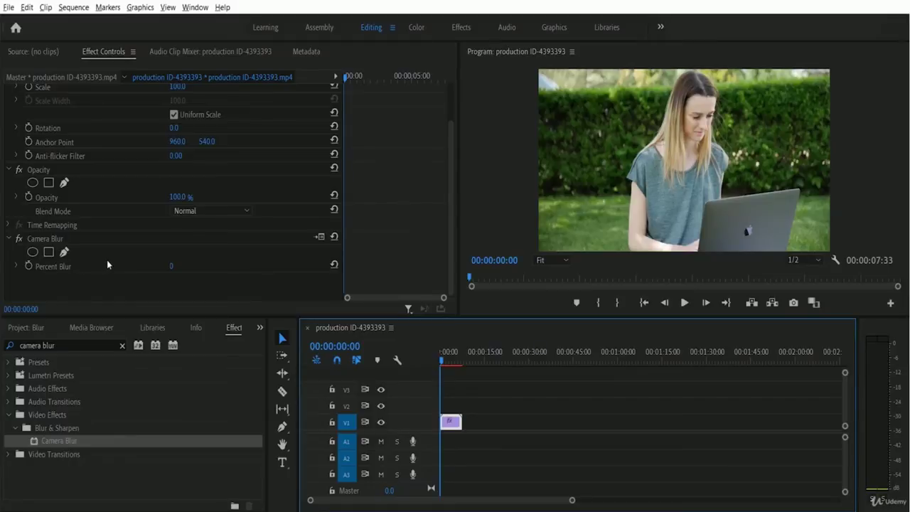
pyautogui.click(64, 253)
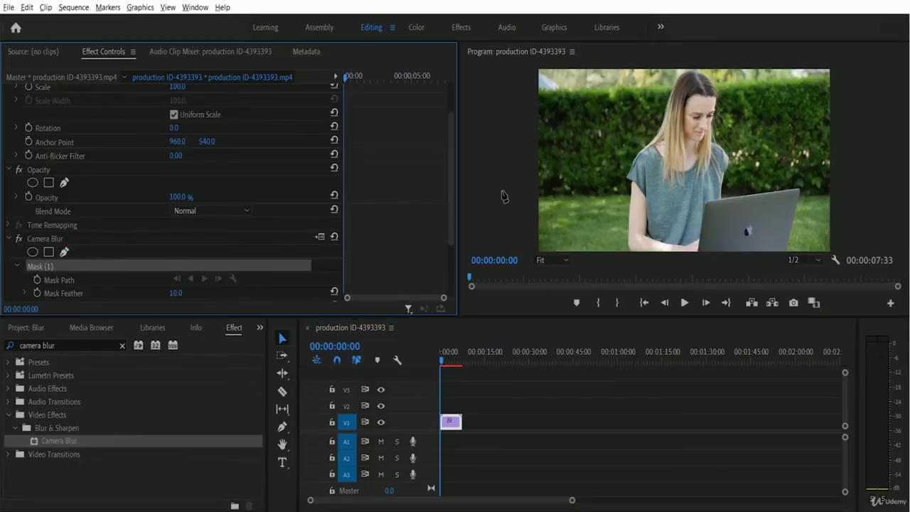
pyautogui.click(663, 72)
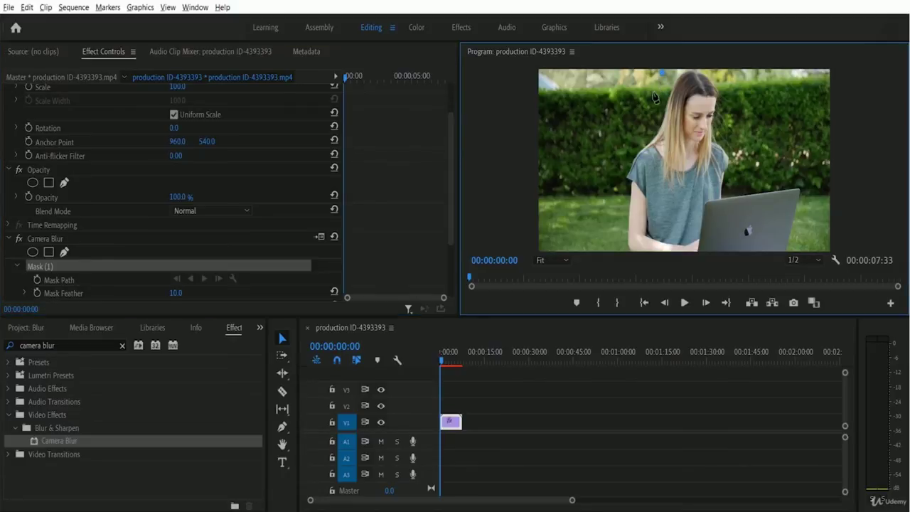
pyautogui.click(656, 96)
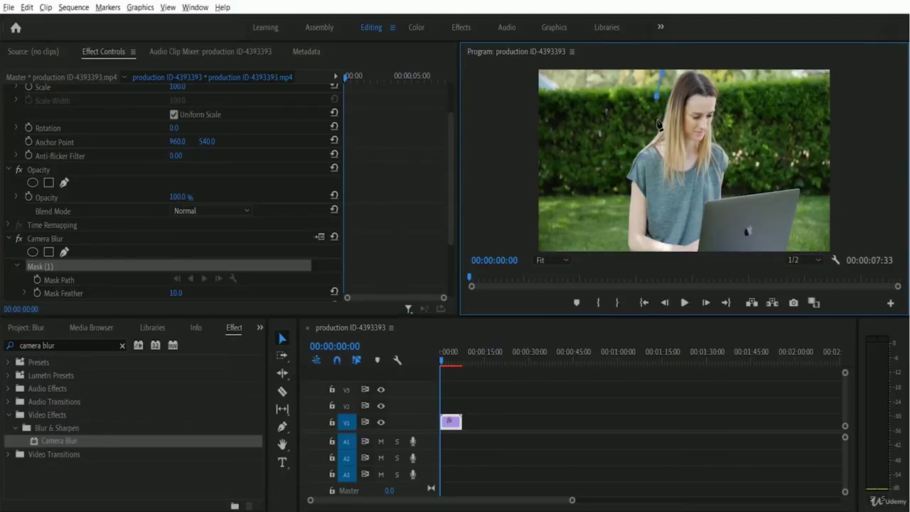
pyautogui.click(658, 120)
pyautogui.click(666, 139)
pyautogui.click(684, 150)
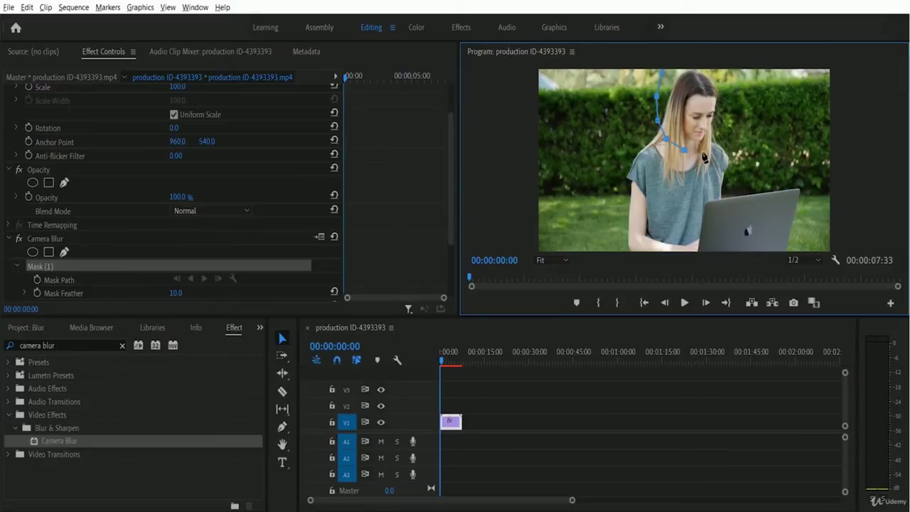
pyautogui.click(704, 152)
pyautogui.click(724, 142)
pyautogui.click(741, 123)
pyautogui.click(738, 94)
pyautogui.click(727, 74)
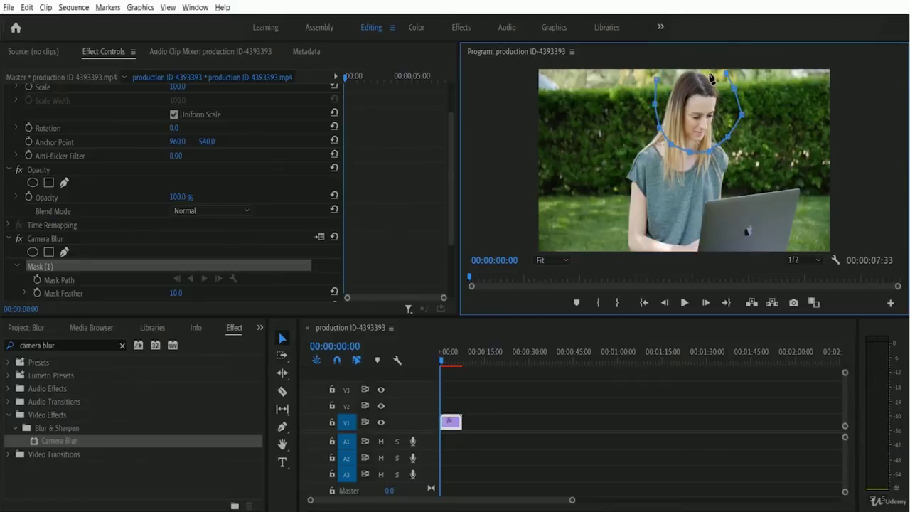
pyautogui.click(669, 75)
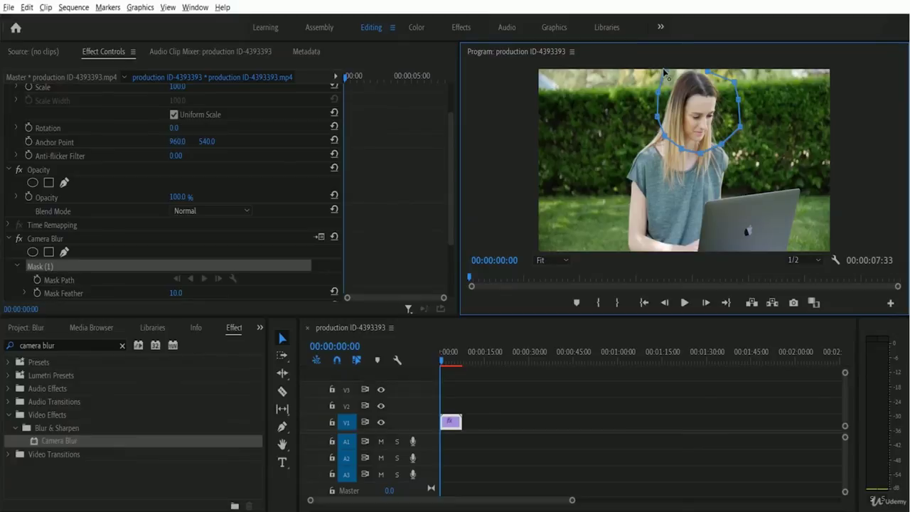
pyautogui.click(666, 72)
# Step: Set the masked Camera Blur's Percent Blur to 20 and play the clip to check the face blur
pyautogui.scroll(-3, 239, 270)
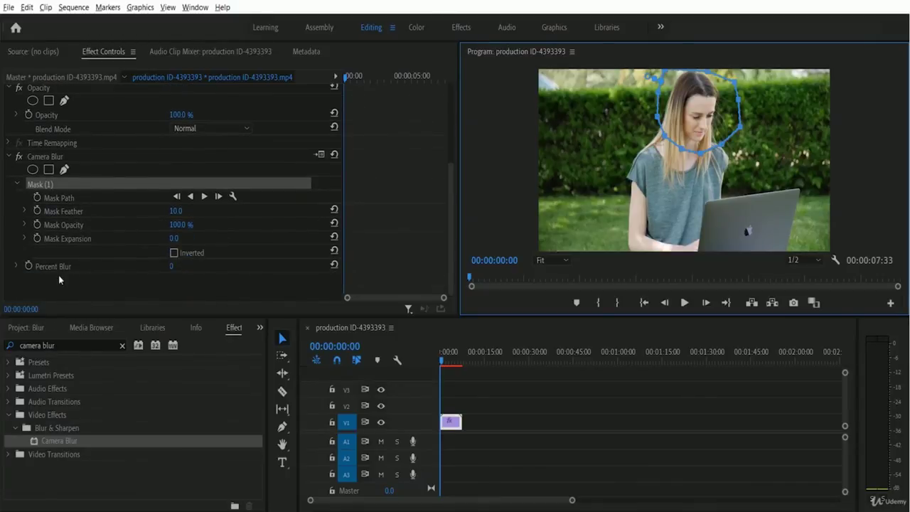
pyautogui.click(171, 267)
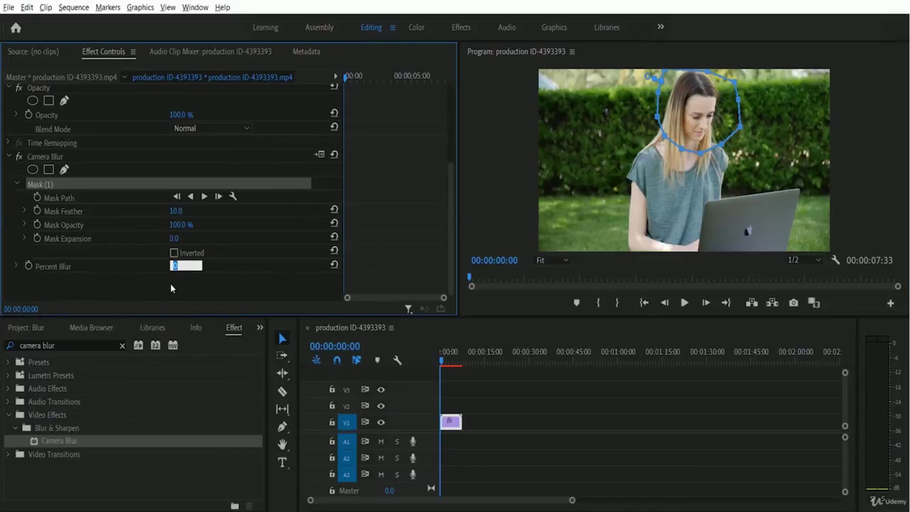
pyautogui.write('20')
pyautogui.press('Return')
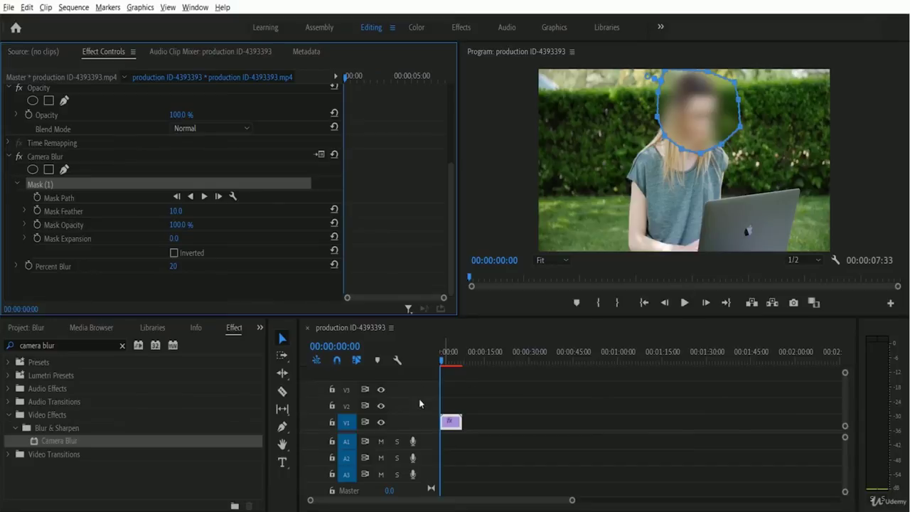
pyautogui.click(685, 303)
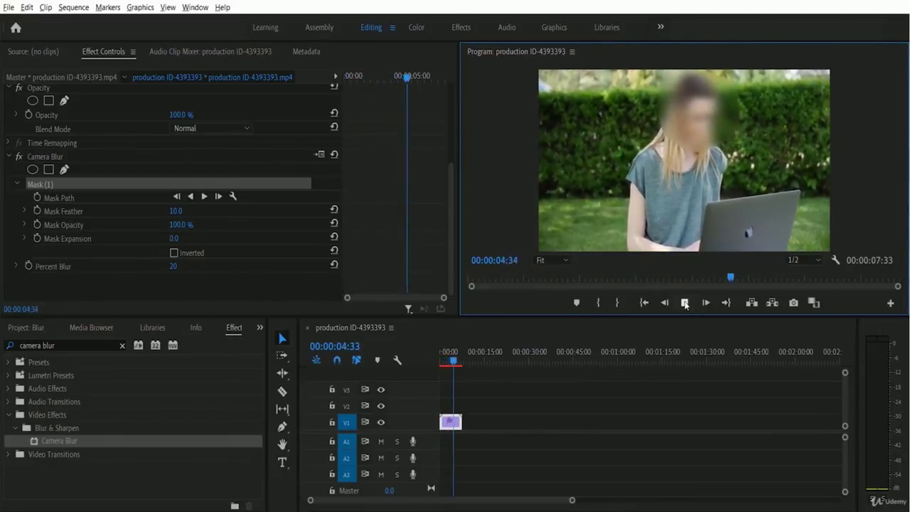
pyautogui.click(685, 303)
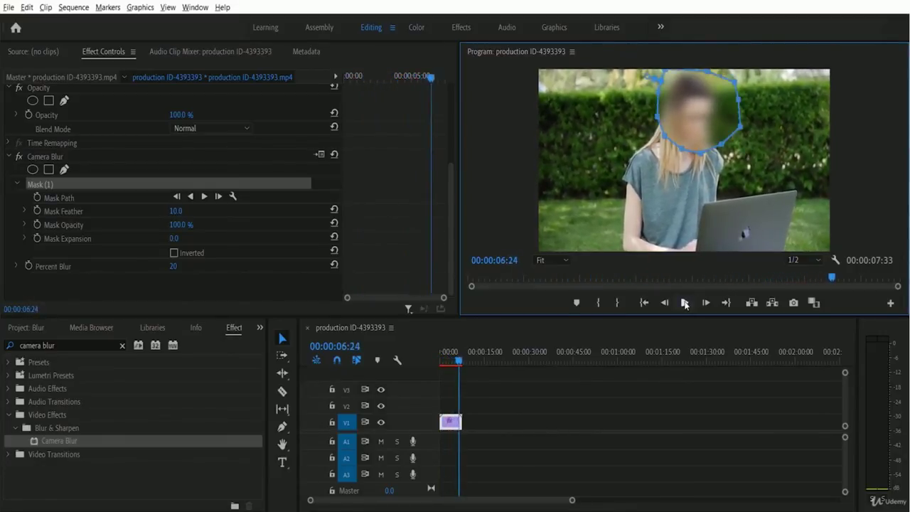